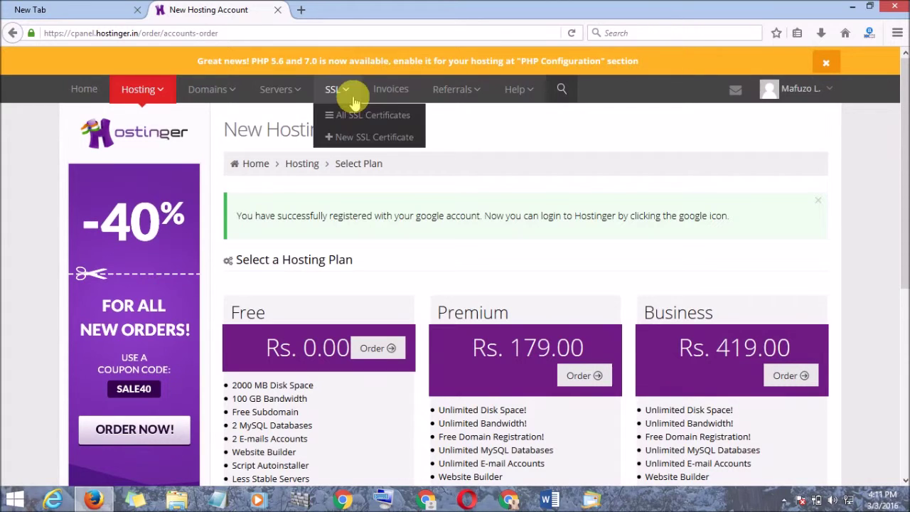
- Order the Free hosting plan priced at Rs. 0.00
mouse_move(168, 97)
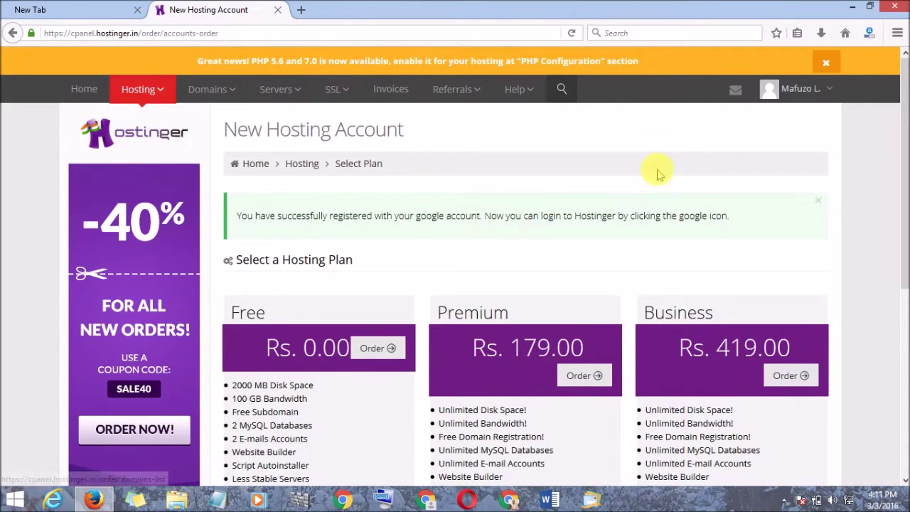
left_click_drag(902, 133, 902, 145)
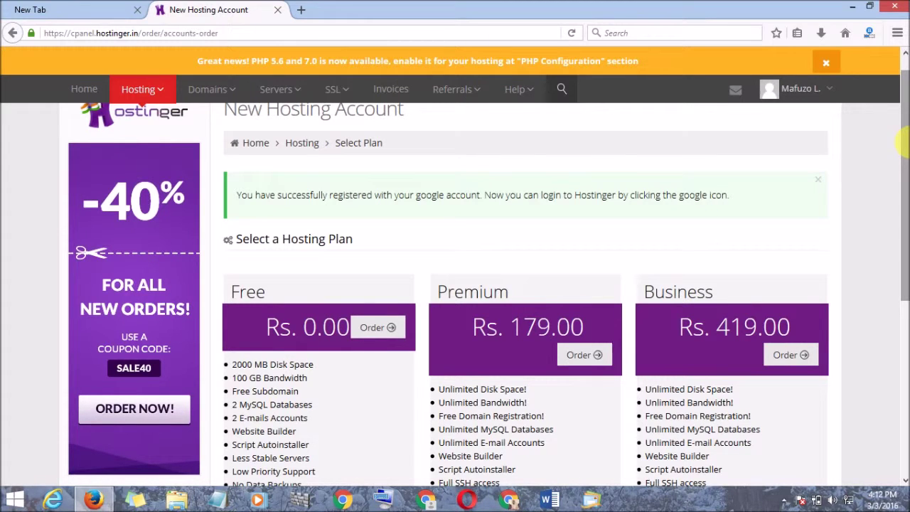
left_click_drag(902, 143, 898, 190)
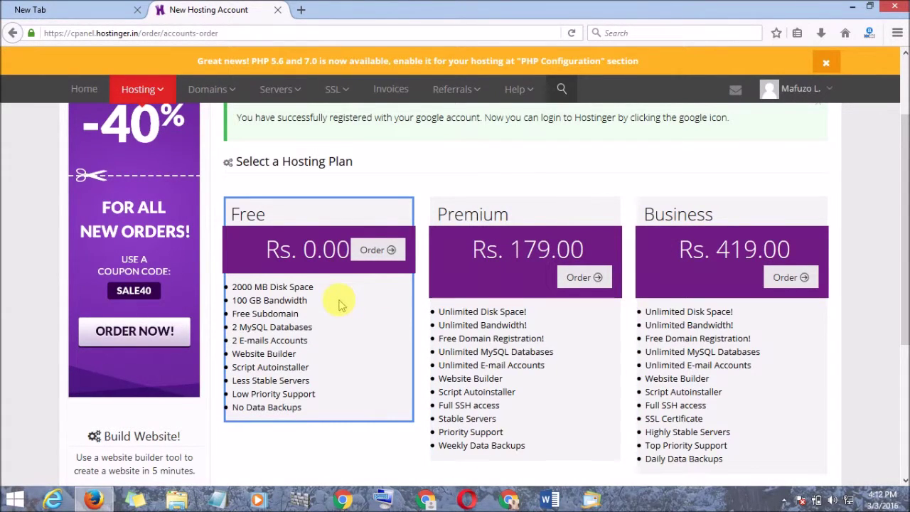
left_click(366, 258)
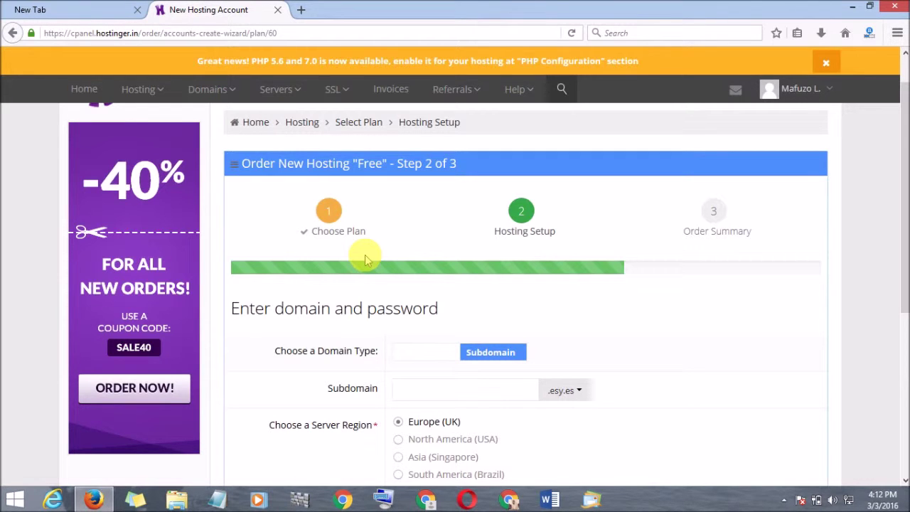
- Set the domain type to Domain and enter music255.tk as the domain for the new hosting account
scroll(902, 126, "down", 1)
left_click_drag(902, 127, 902, 167)
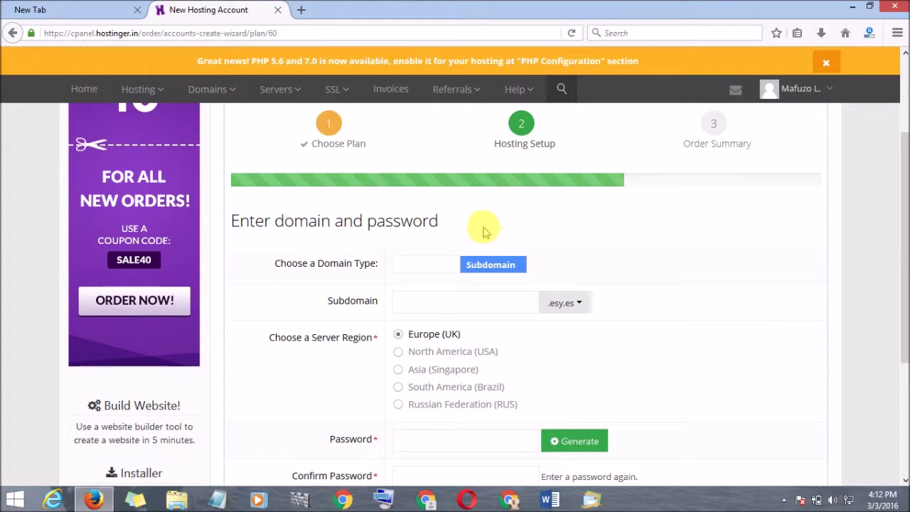
left_click(483, 270)
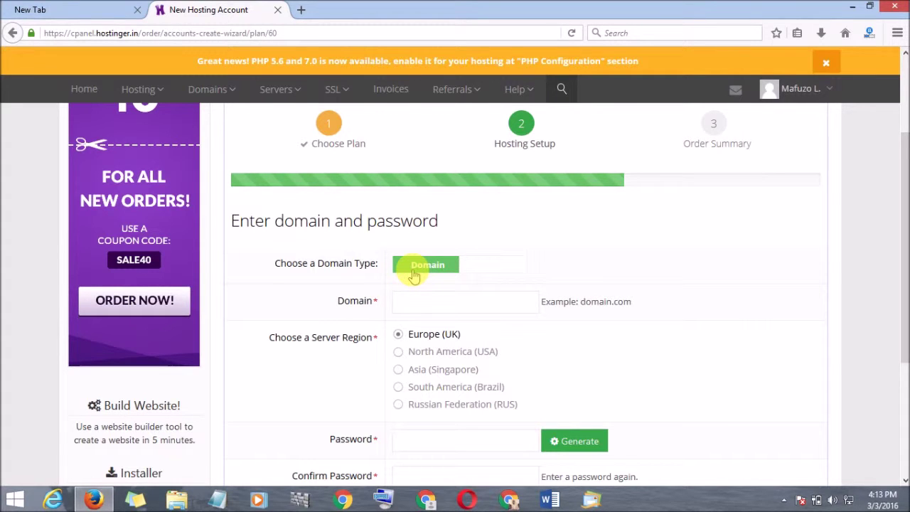
left_click(429, 306)
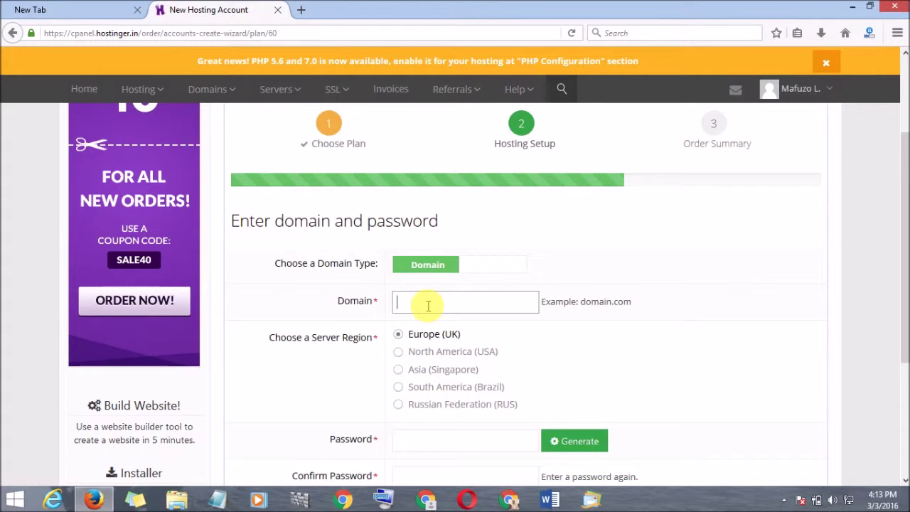
type("m")
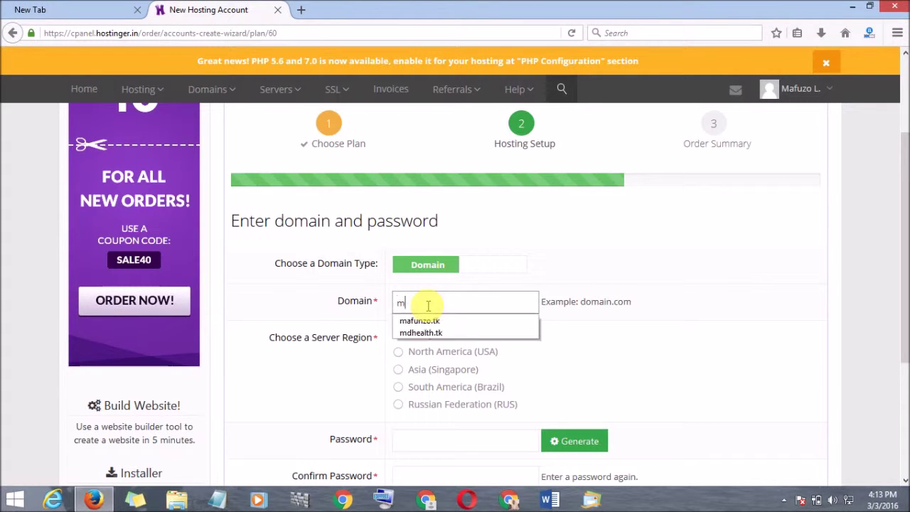
type("usic255")
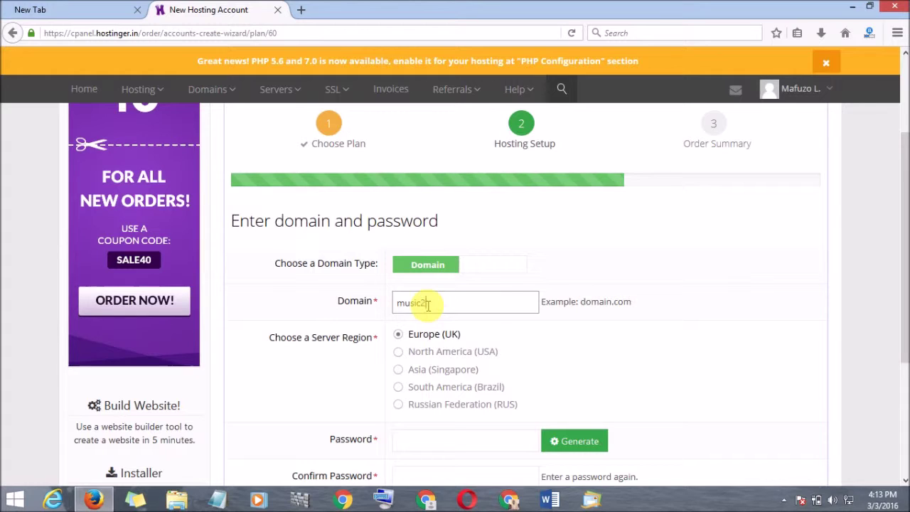
type(".tk")
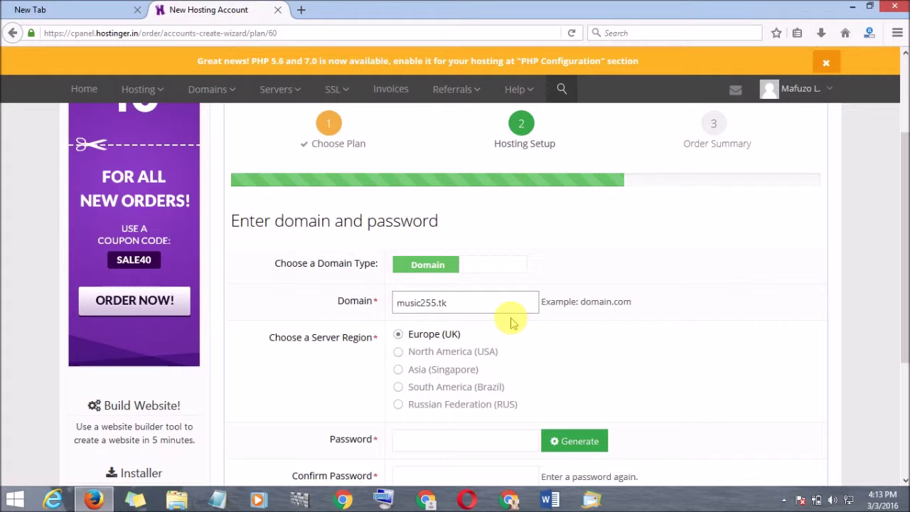
left_click(735, 303)
- Enter and confirm the hosting account password, and continue to the order summary
scroll(735, 302, "down", 3)
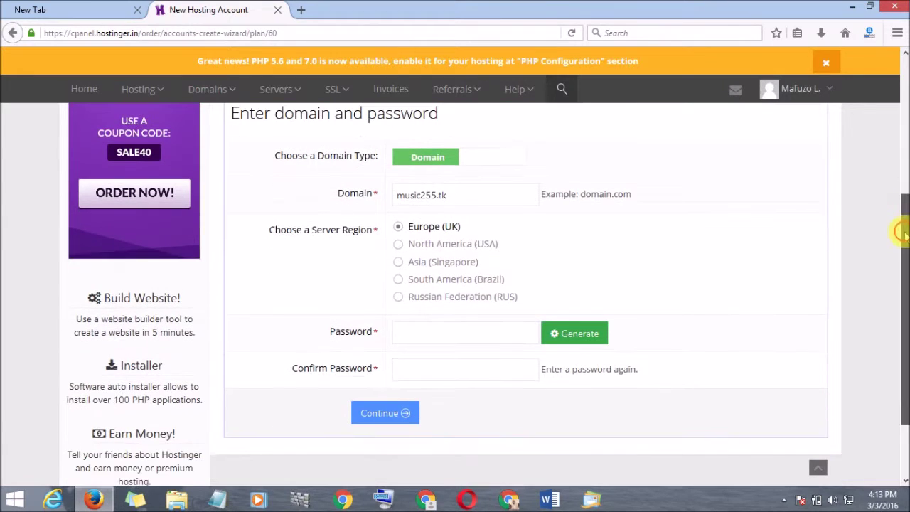
left_click(443, 328)
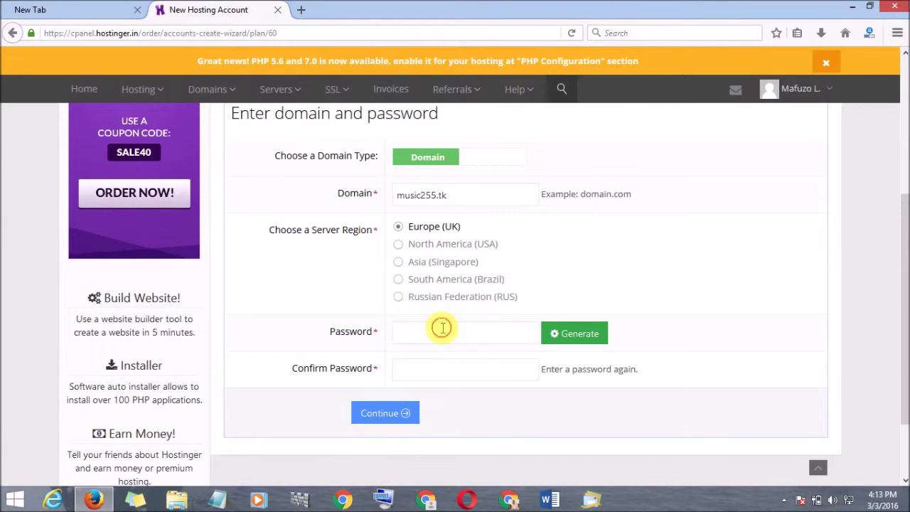
type("••••••")
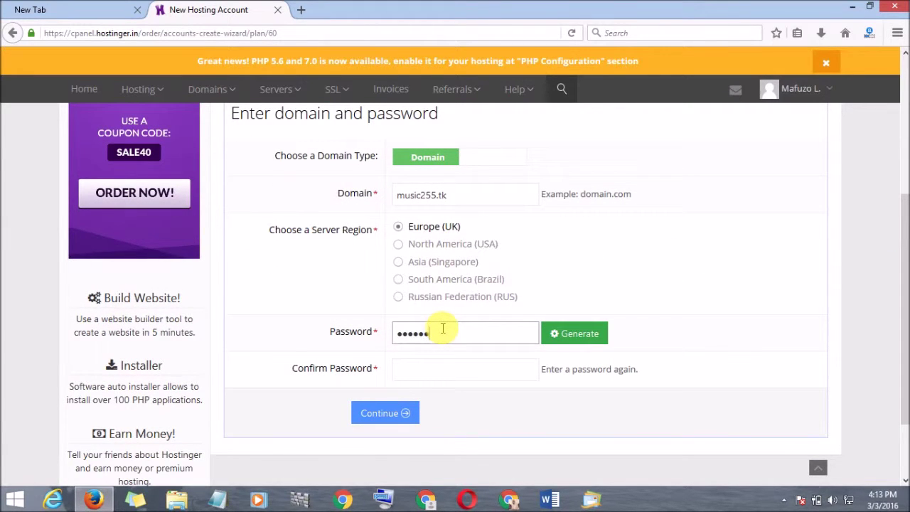
type("••")
left_click(415, 375)
type("••••••••")
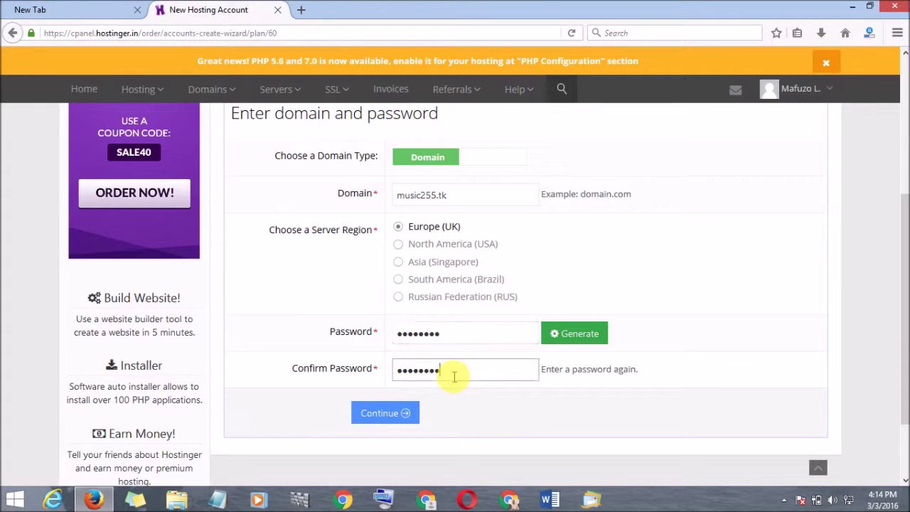
left_click(374, 420)
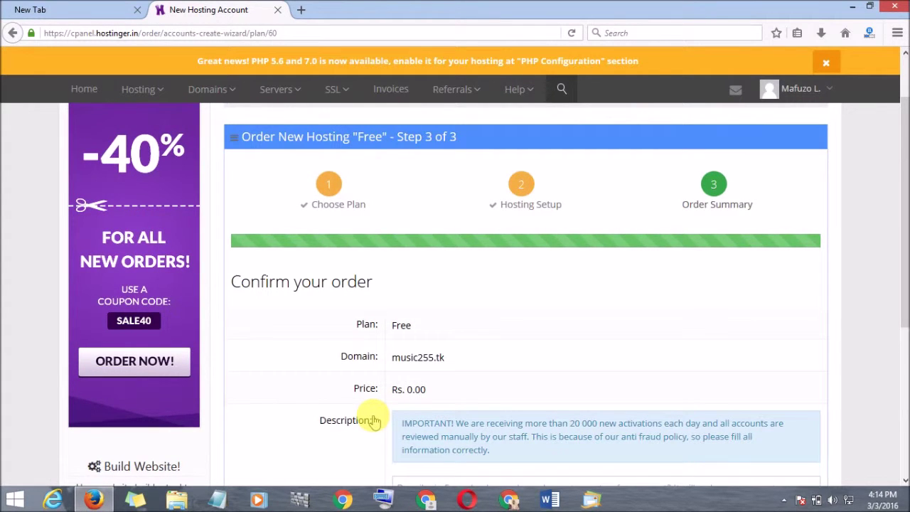
- Fill in the order description with "I like you hosting coz its provide free hosting for small business", correcting the spelling of "business"
left_click_drag(904, 182, 904, 242)
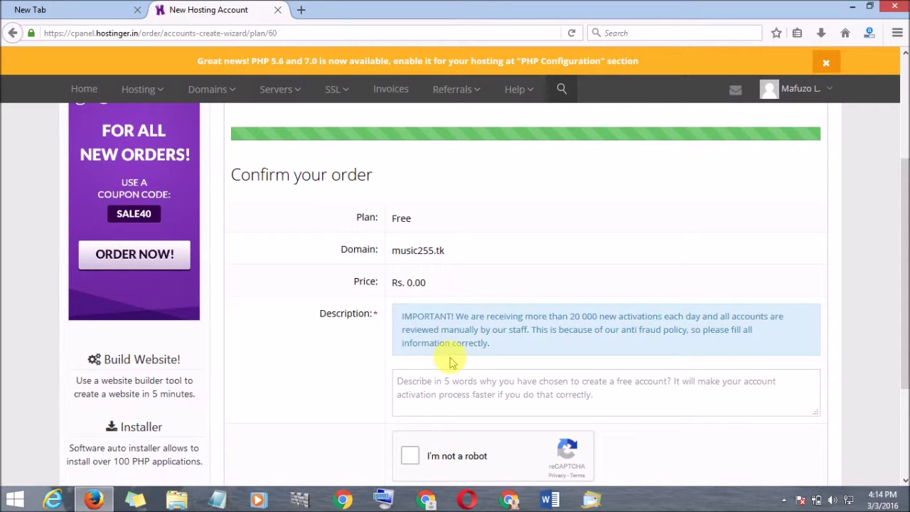
left_click(439, 395)
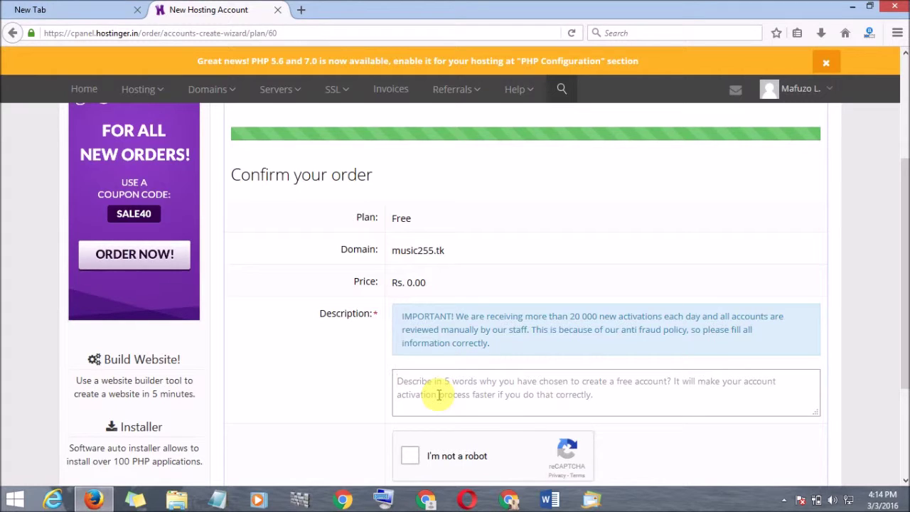
left_click(439, 394)
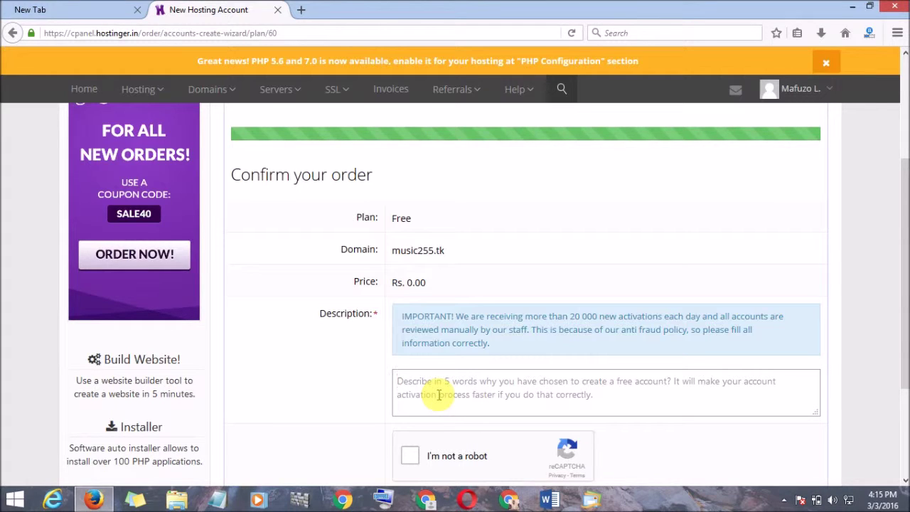
left_click(439, 395)
type("I like ")
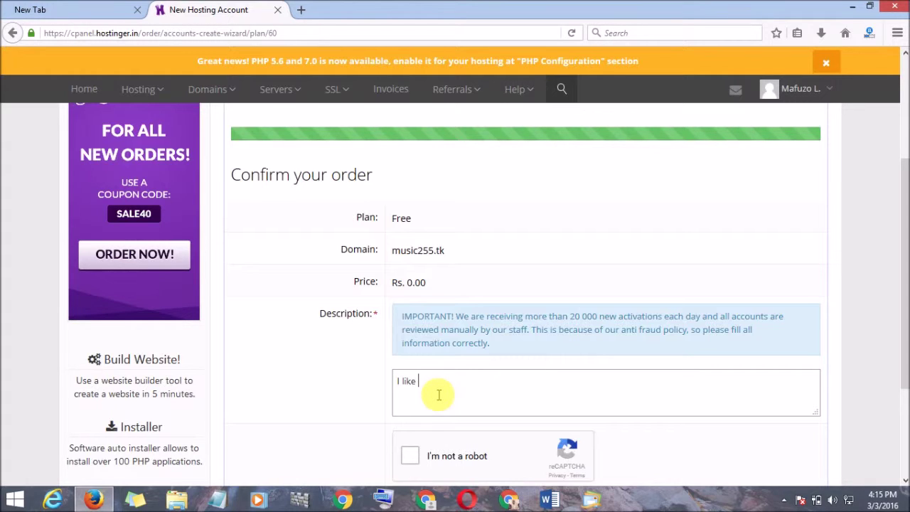
type("you hosting coz its provi")
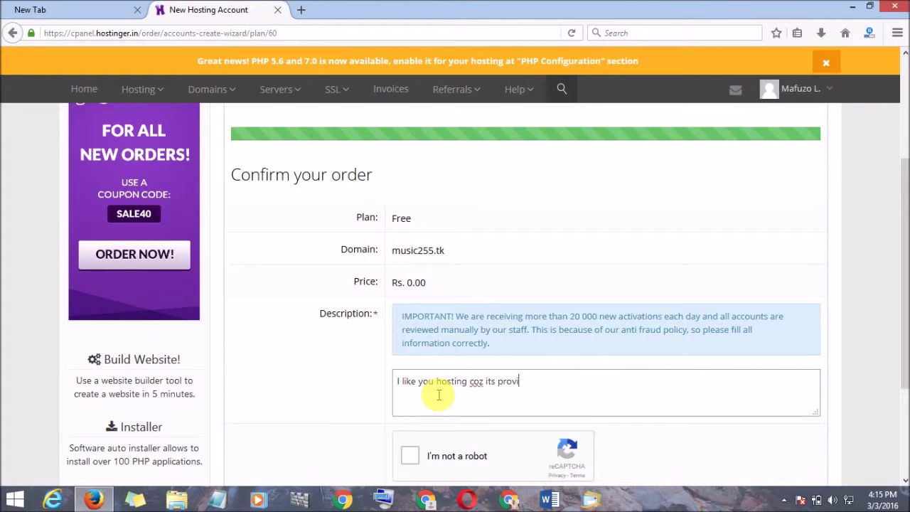
type("de free hosting for small b")
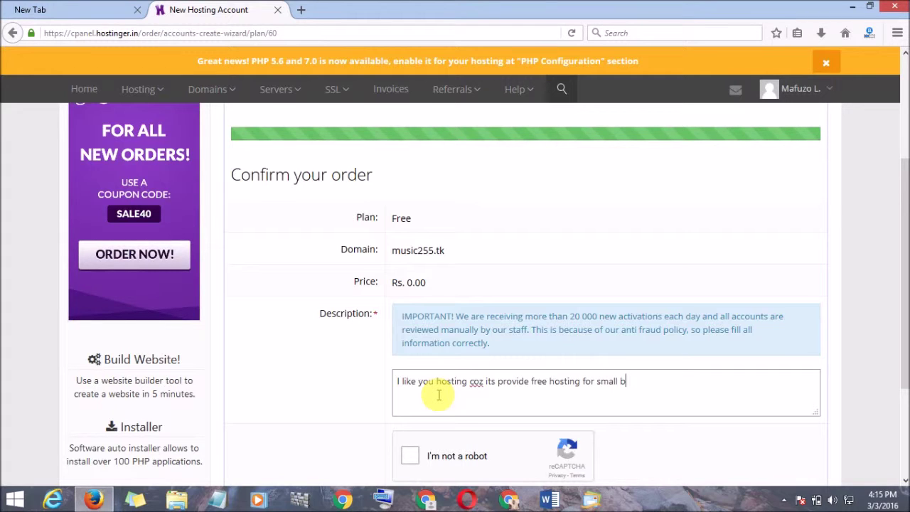
type("ussness")
right_click(631, 382)
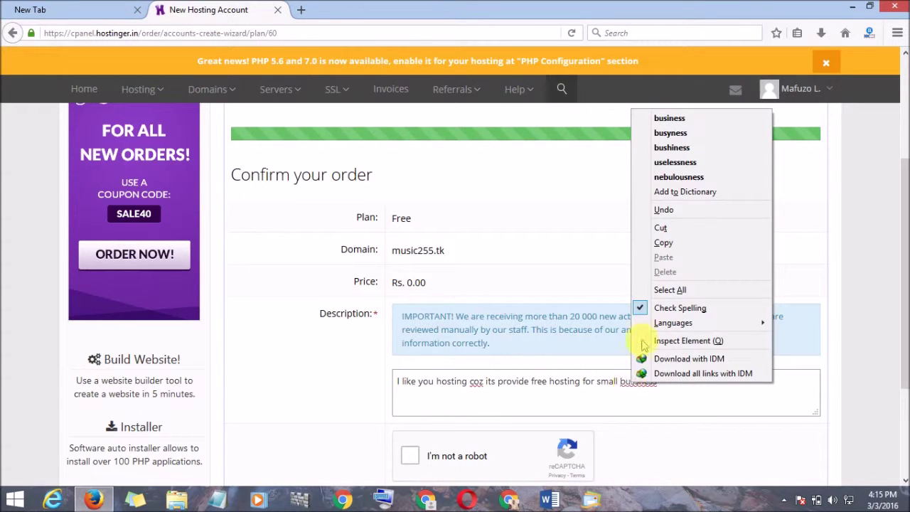
left_click(667, 118)
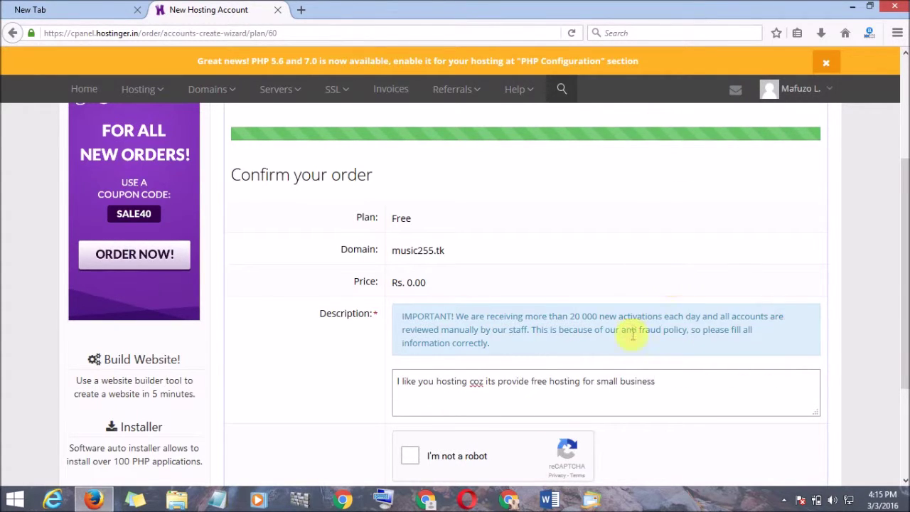
- Complete the reCAPTCHA check and place the free hosting order, letting the browser remember the login
left_click(408, 460)
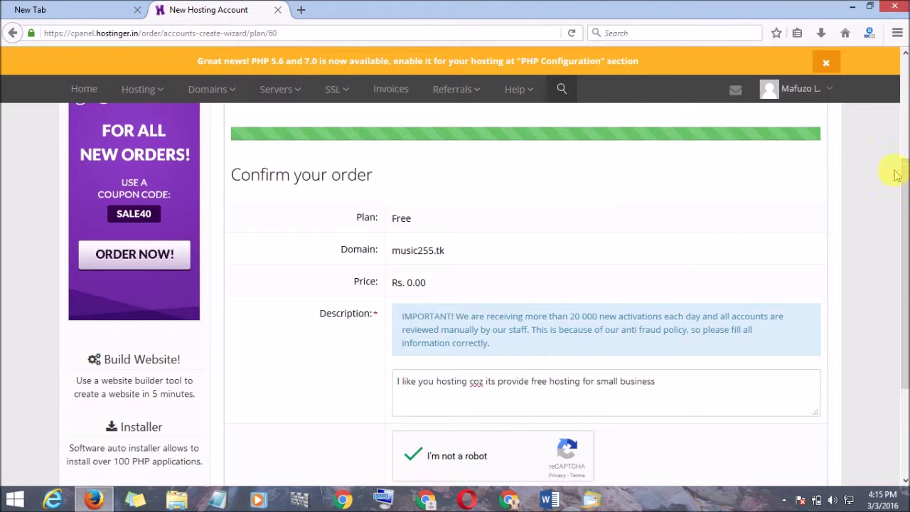
left_click_drag(903, 177, 904, 257)
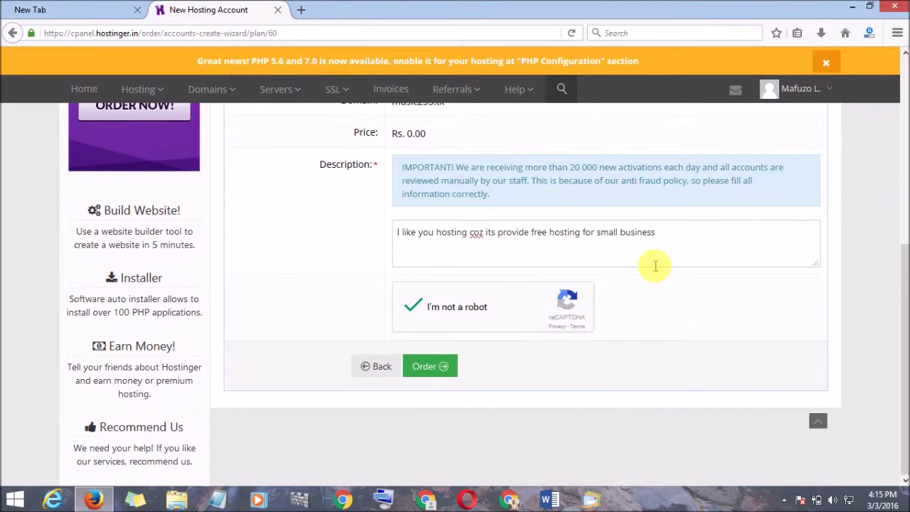
left_click(424, 369)
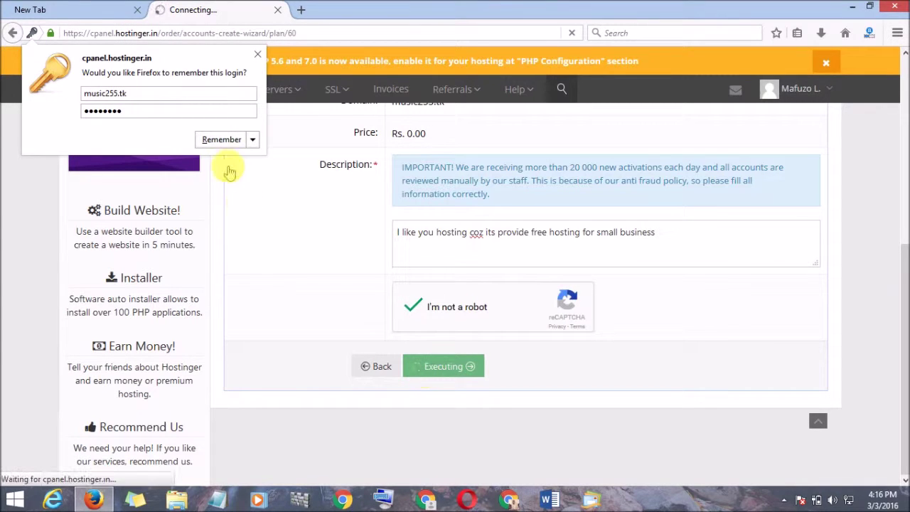
left_click(223, 143)
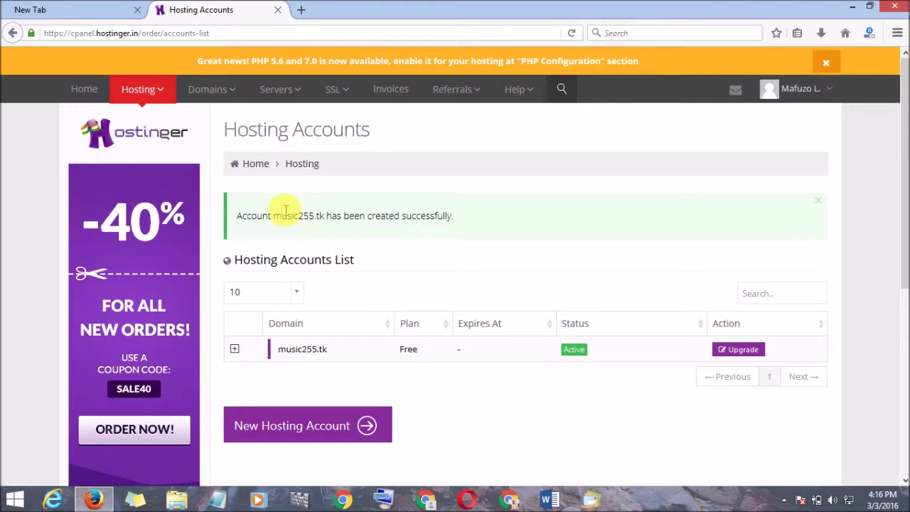
- Expand the music255.tk entry in the hosting accounts list and open its management dashboard
left_click(235, 349)
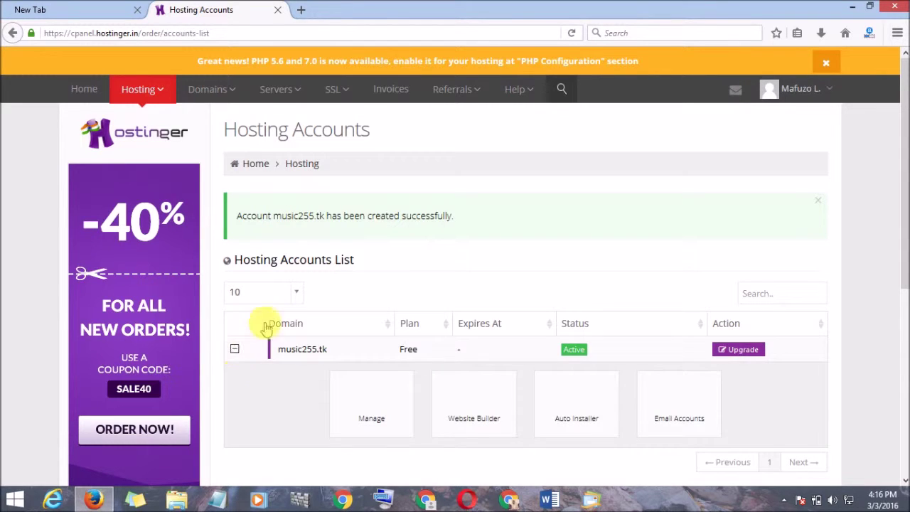
left_click(235, 349)
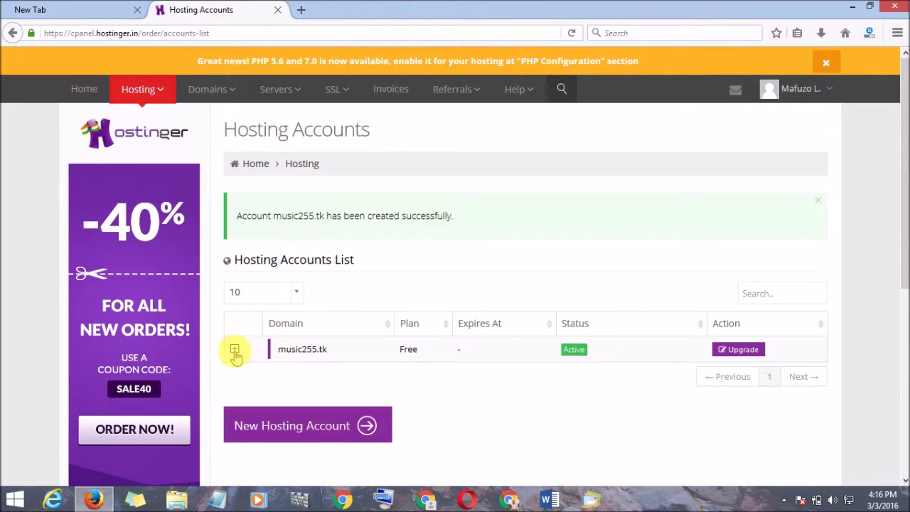
left_click(234, 350)
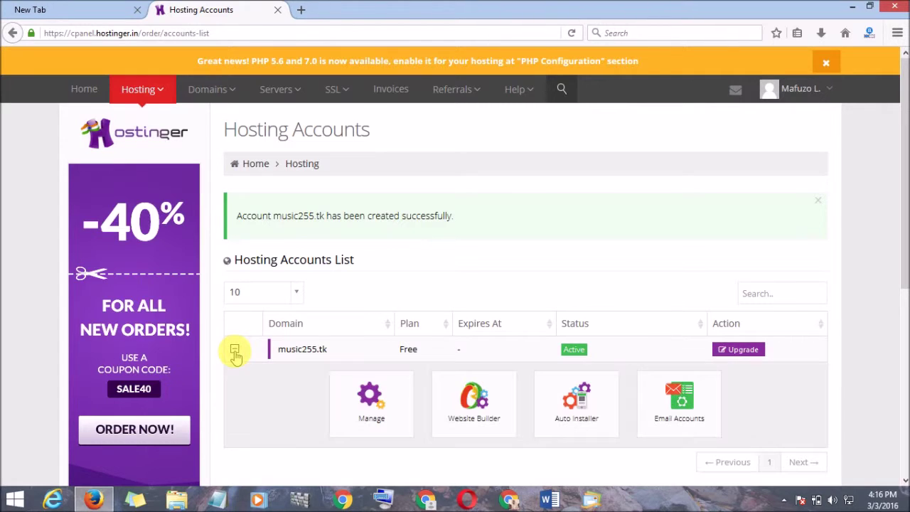
left_click(235, 350)
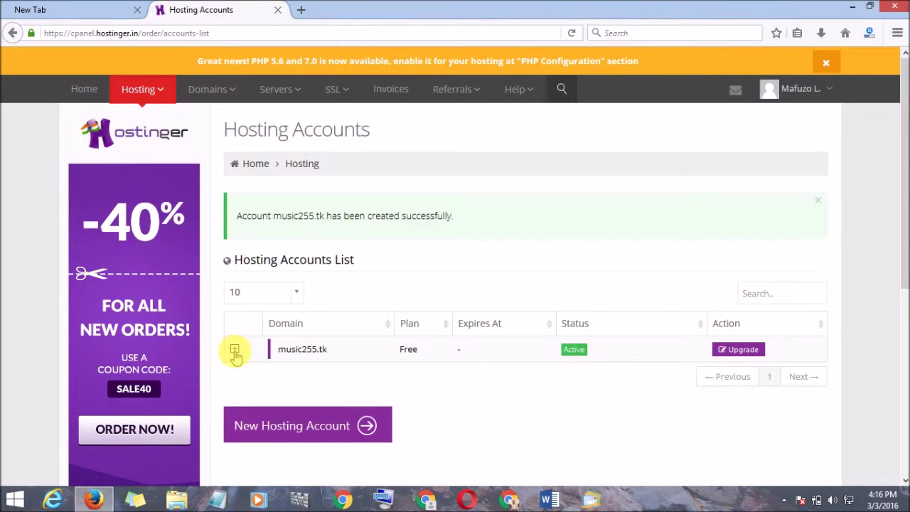
left_click(235, 352)
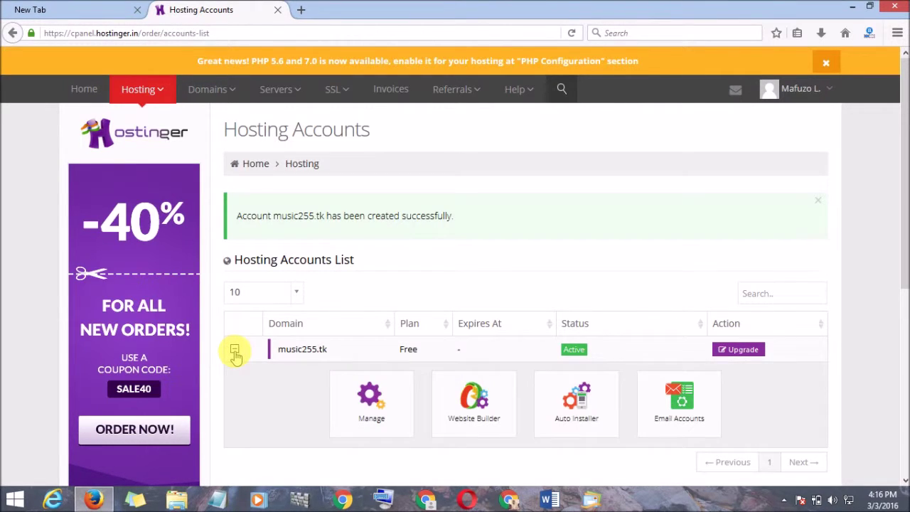
left_click(371, 402)
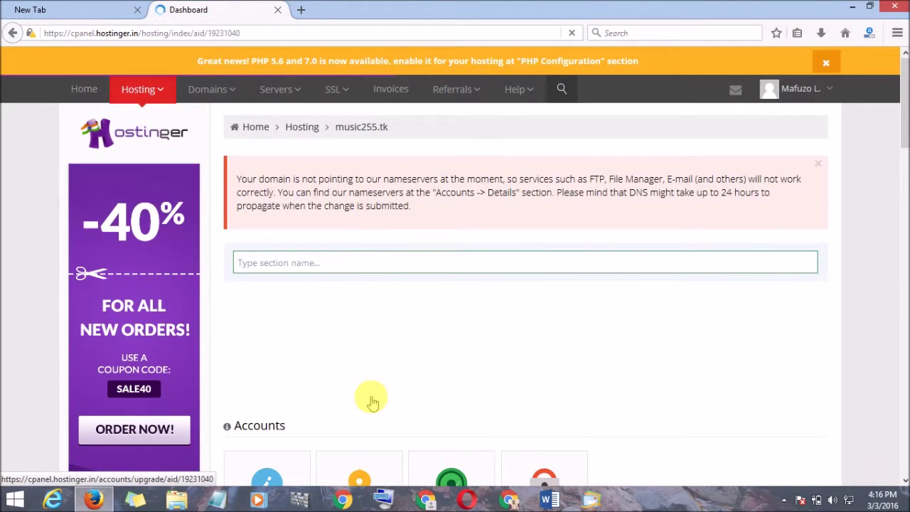
- Open the account details of the music255.tk hosting to look up its nameservers
left_click(583, 264)
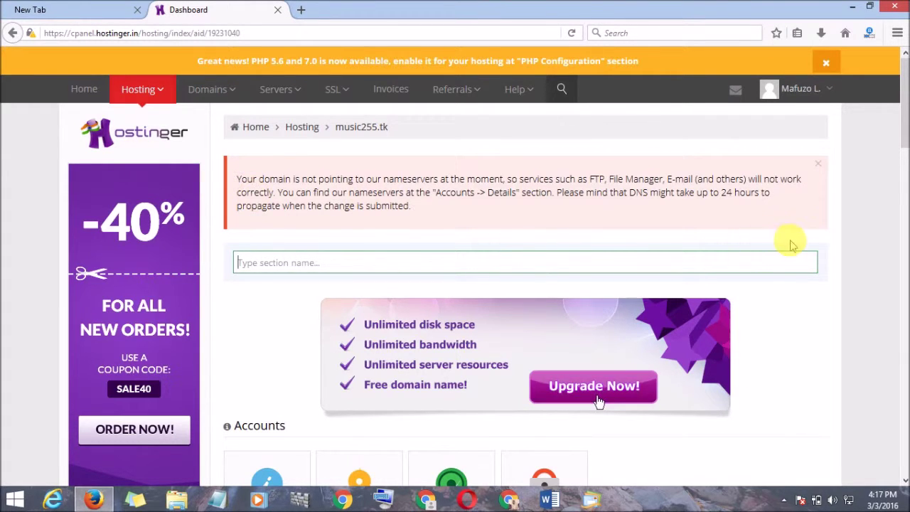
left_click_drag(905, 128, 904, 190)
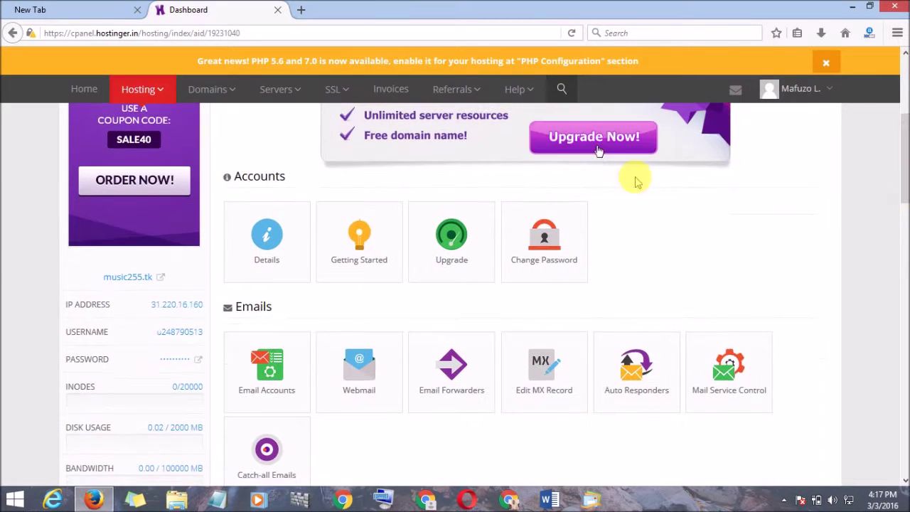
left_click(275, 237)
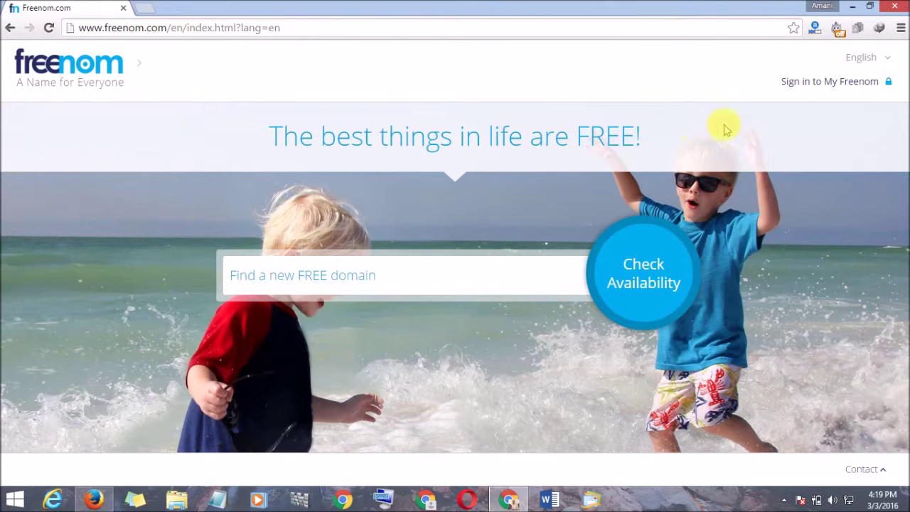
- Switch to the Freenom site and sign in to the client area with the saved login, enabling Remember Me
left_click(822, 84)
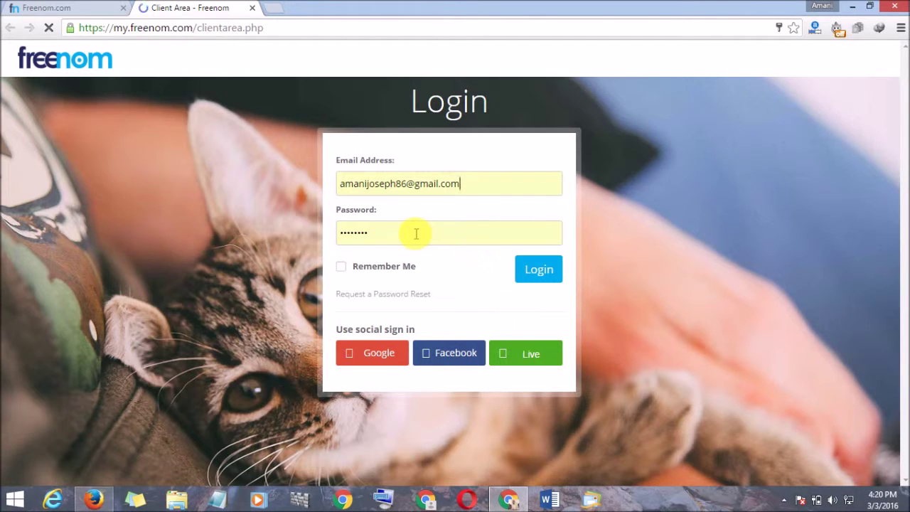
left_click(342, 266)
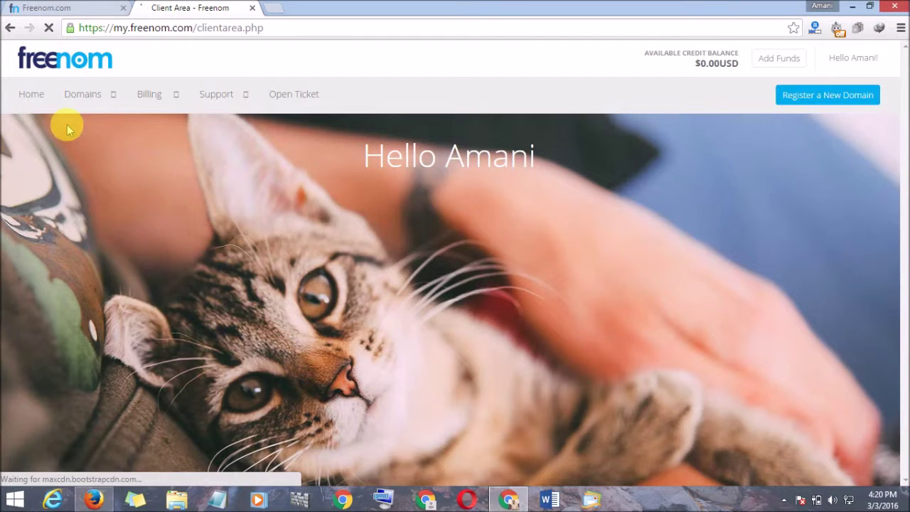
- Open the list of registered domains and show 25 results per page to find music255.tk
mouse_move(90, 95)
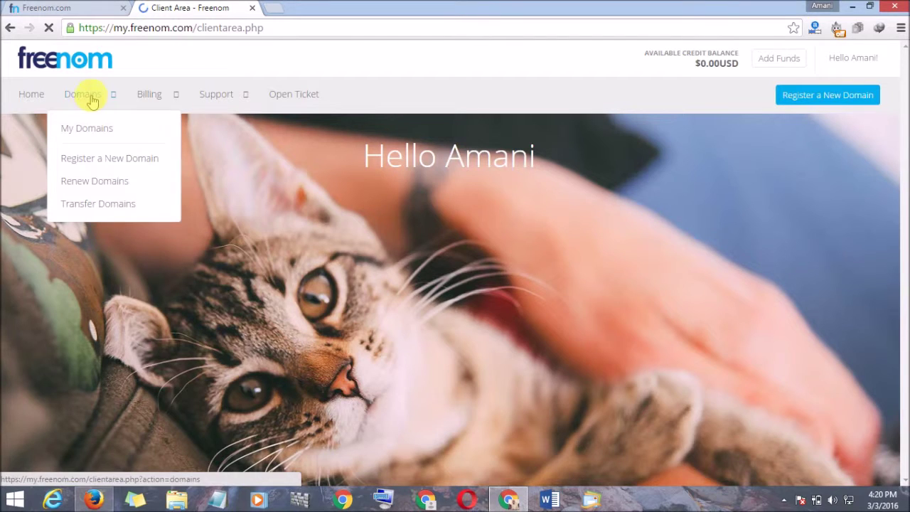
left_click(90, 134)
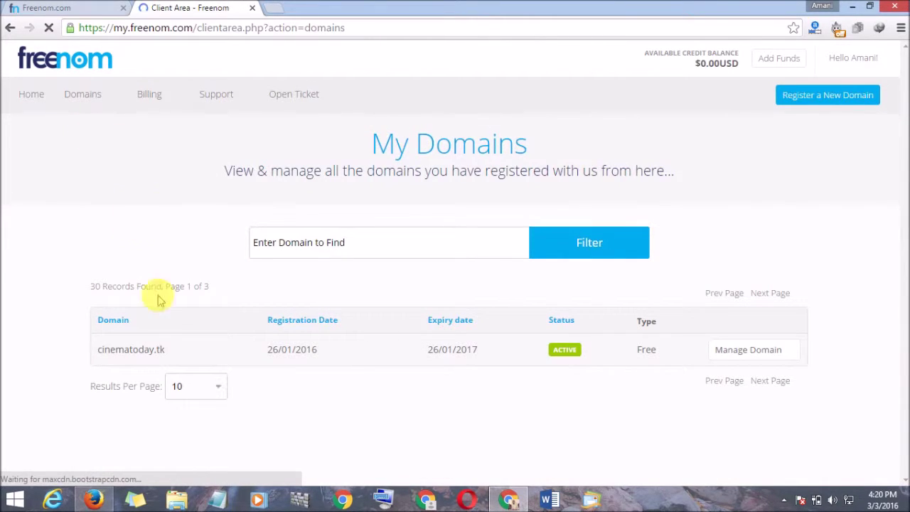
left_click(192, 393)
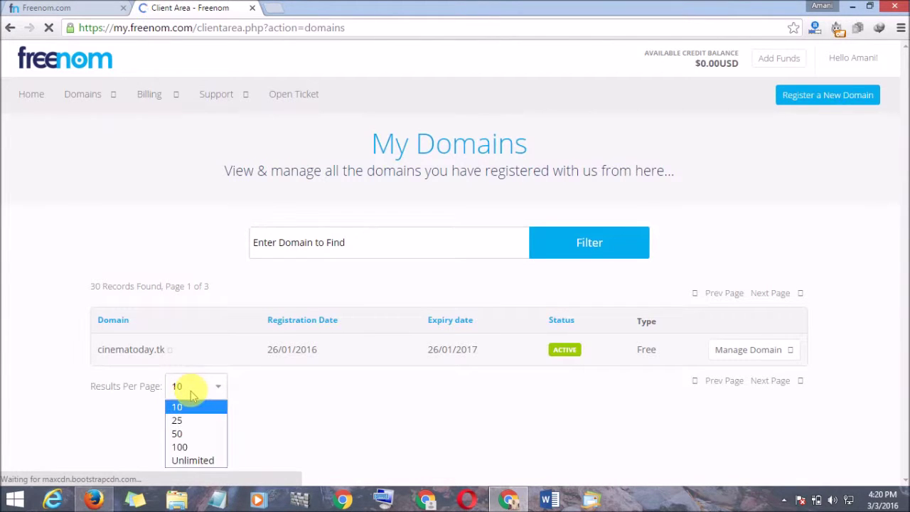
left_click(183, 420)
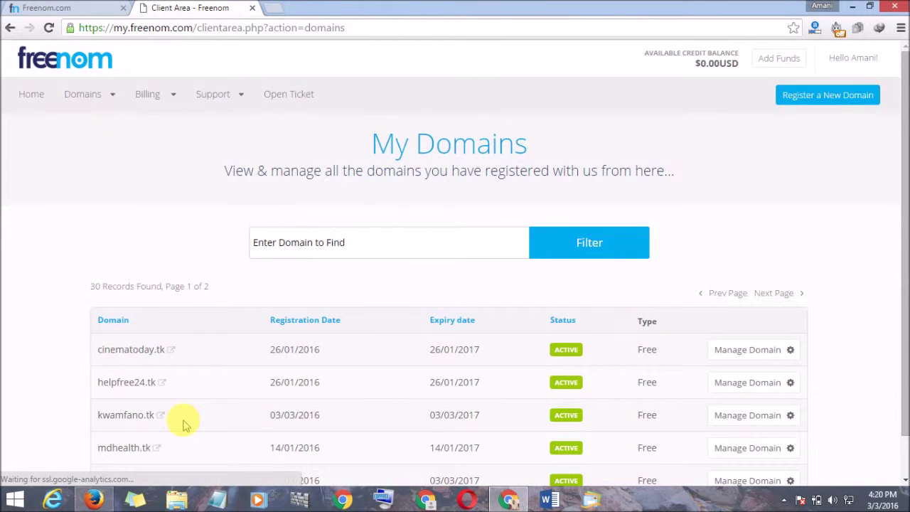
left_click_drag(907, 148, 905, 246)
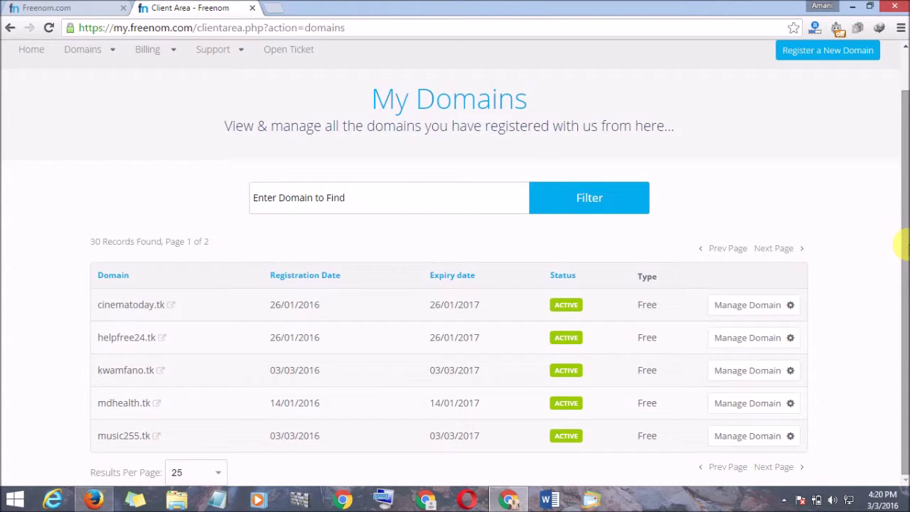
- Visit the music255.tk website from the domain list to check it, and close its page
left_click(150, 439)
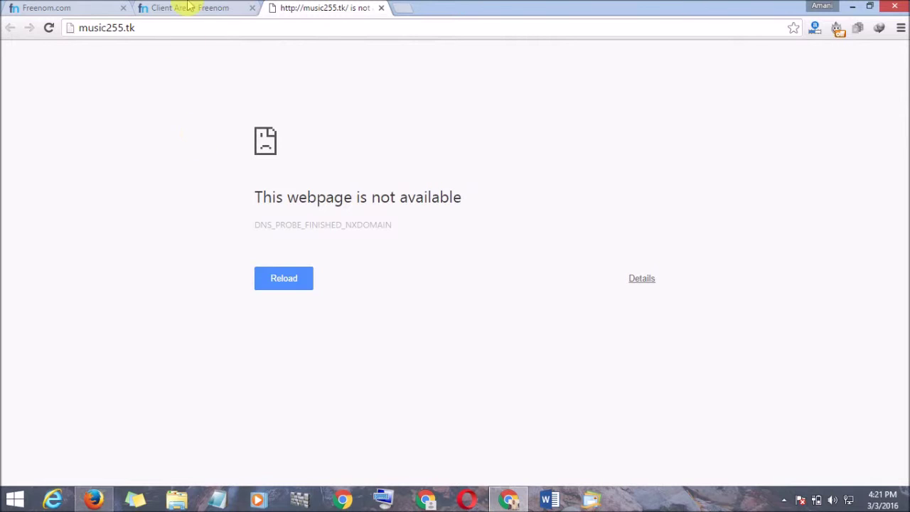
left_click(381, 8)
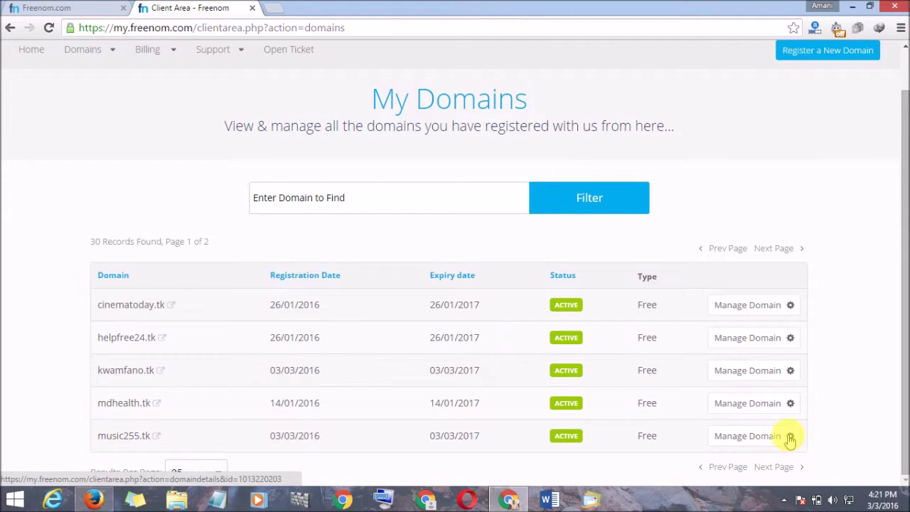
- Open the management page of the music255.tk domain and bring up its nameserver settings
left_click(748, 443)
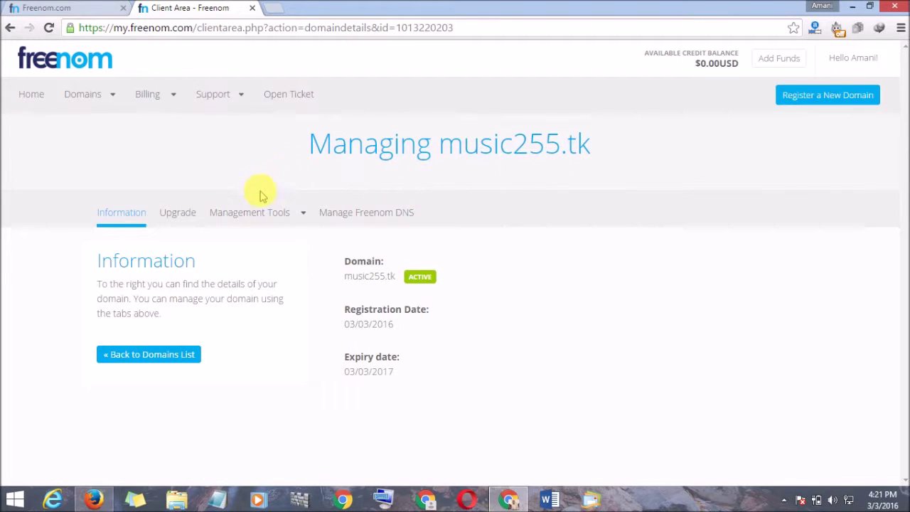
left_click(280, 215)
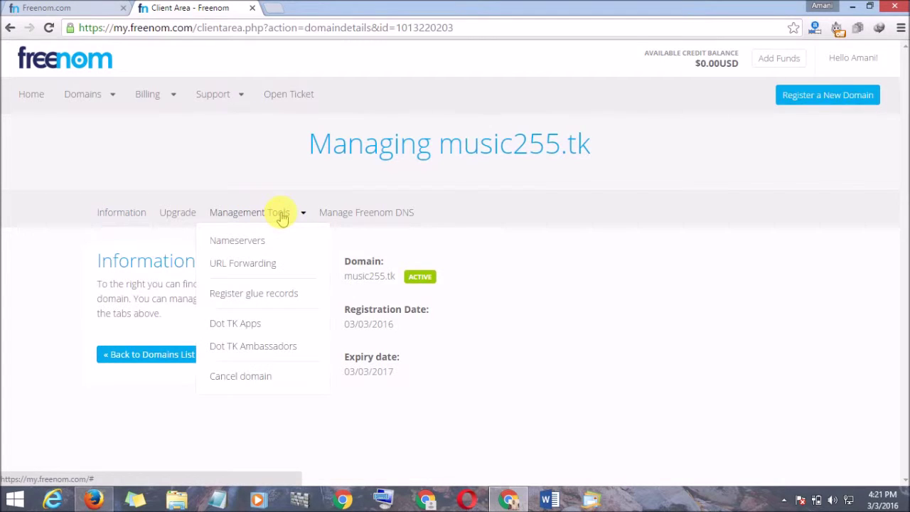
left_click(234, 249)
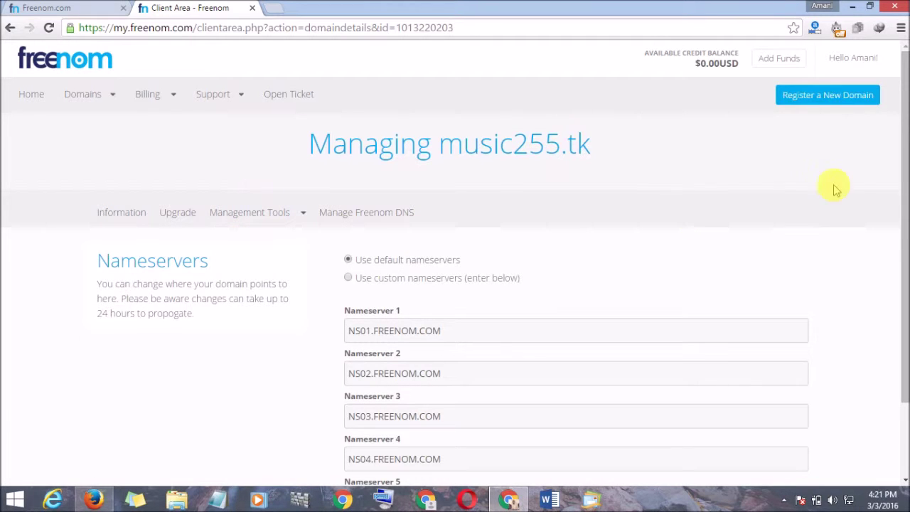
left_click_drag(905, 151, 904, 214)
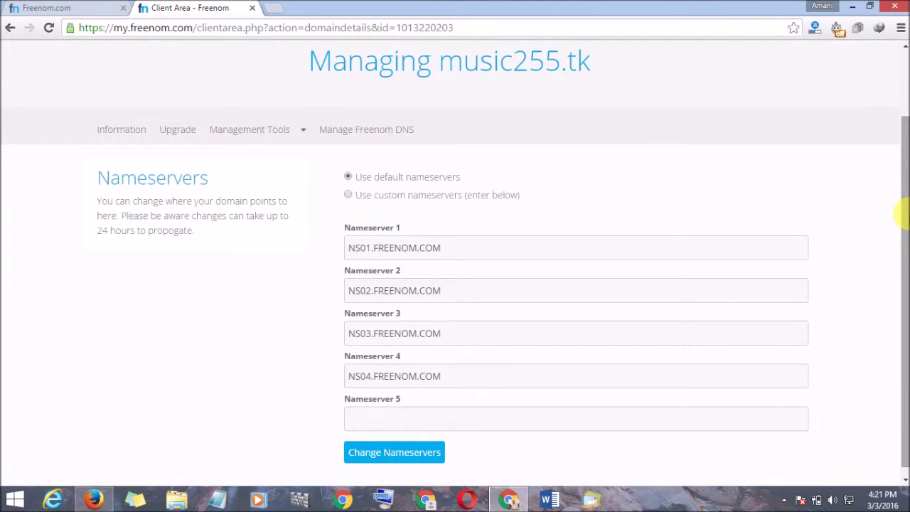